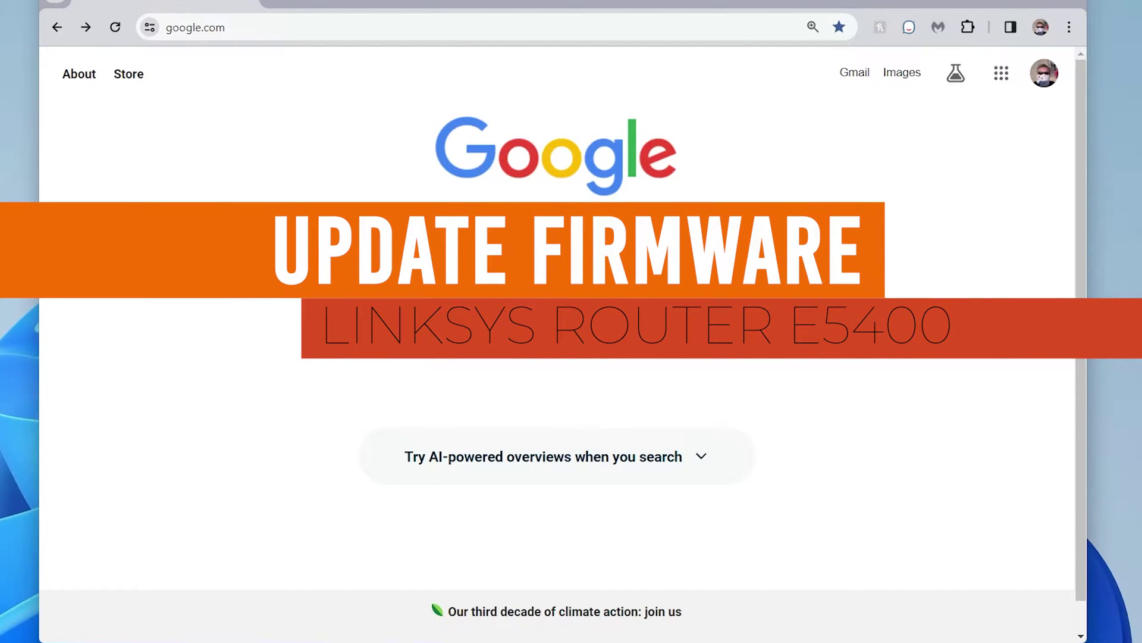
# - Search Google for 'linksys e5400' and browse the shopping results and product panel
pyautogui.write('linksys')
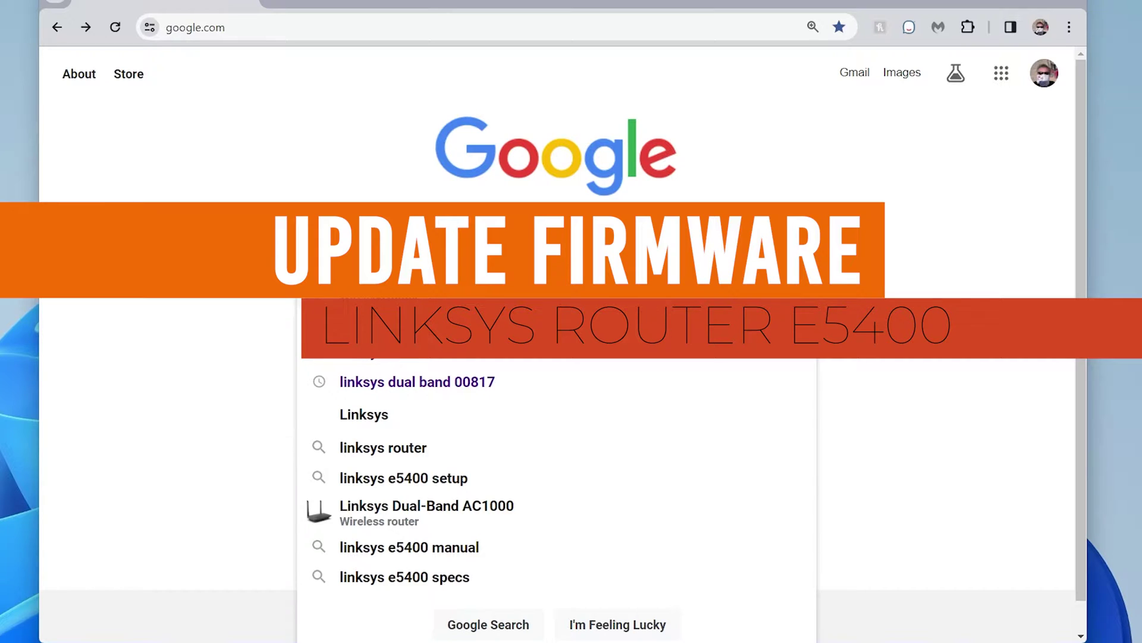
pyautogui.press('Return')
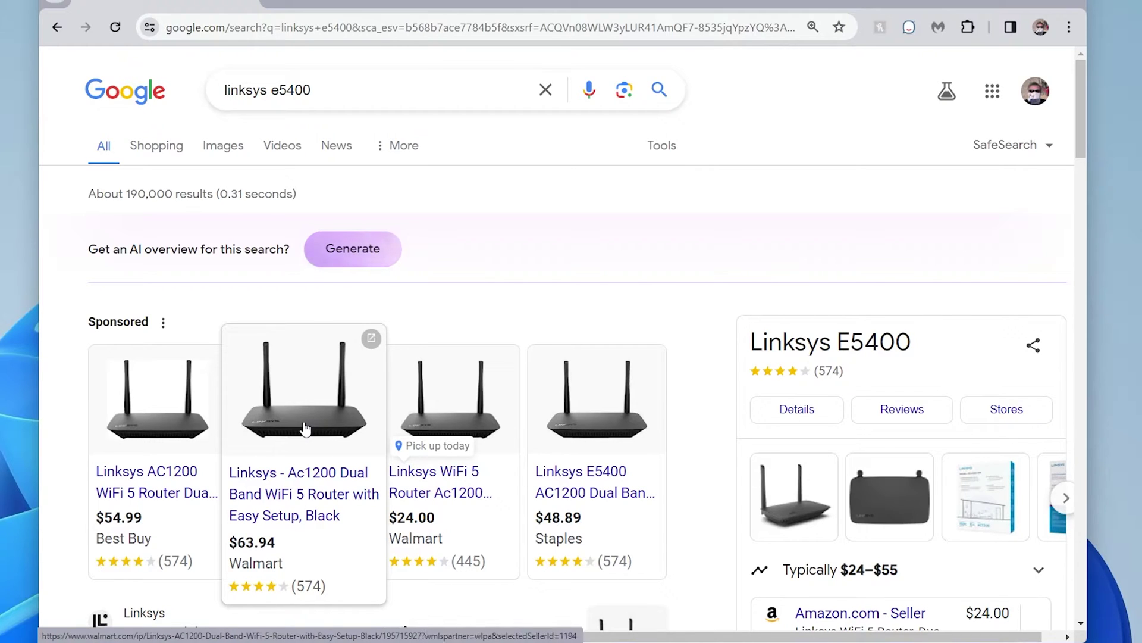
pyautogui.scroll(-1, 305, 428)
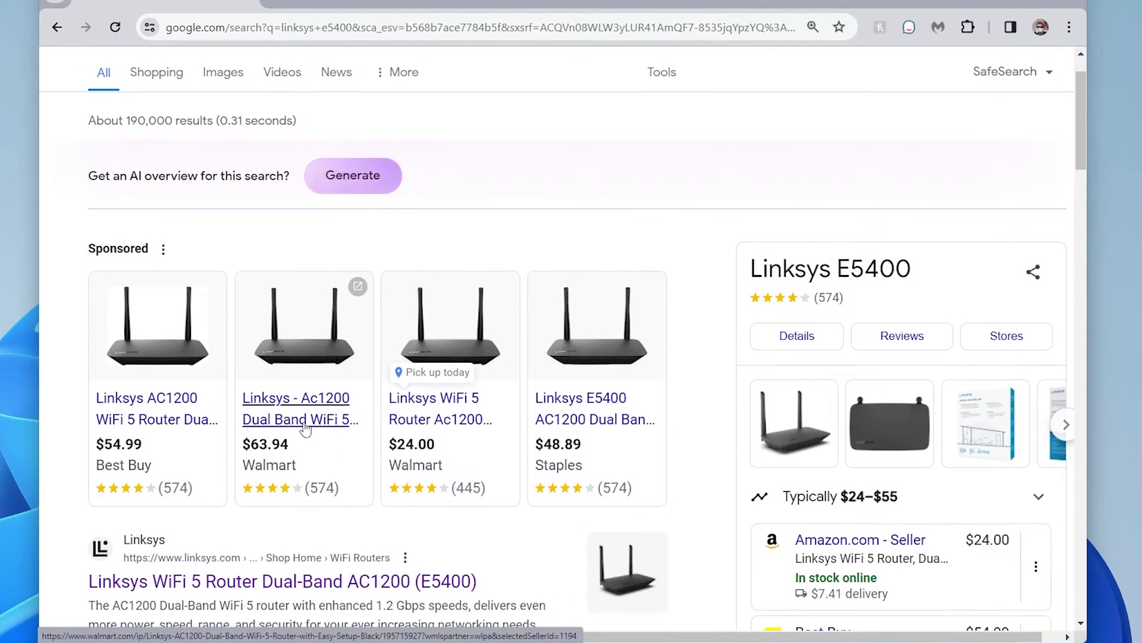
pyautogui.scroll(1, 306, 429)
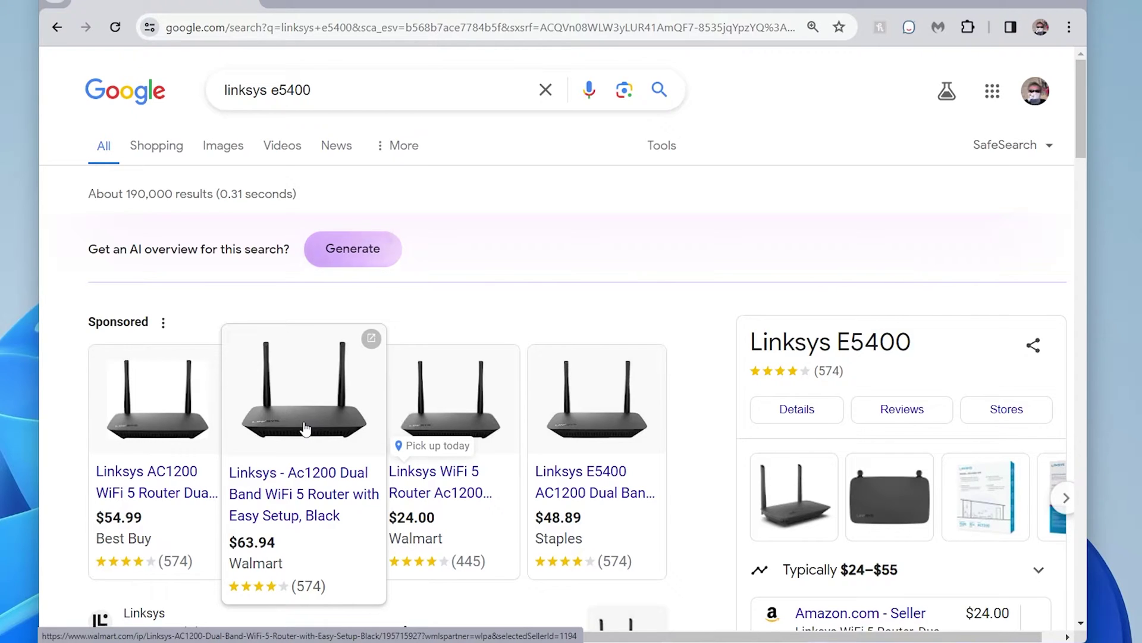
pyautogui.click(490, 20)
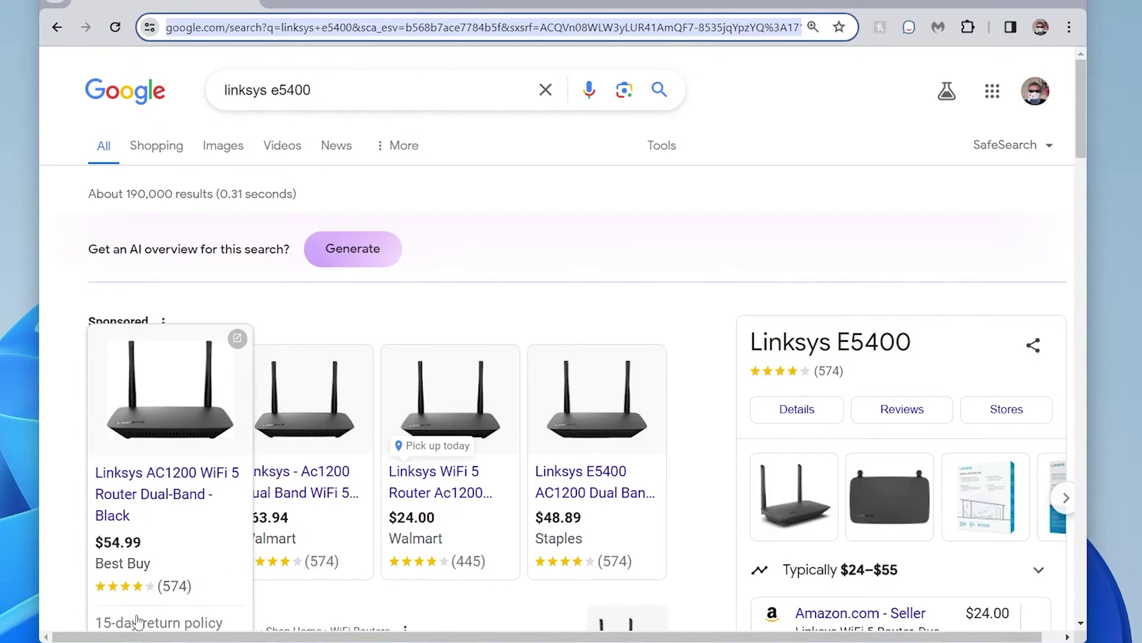
# - Open Command Prompt from the Start menu and run ipconfig to list adapter details
pyautogui.click(131, 641)
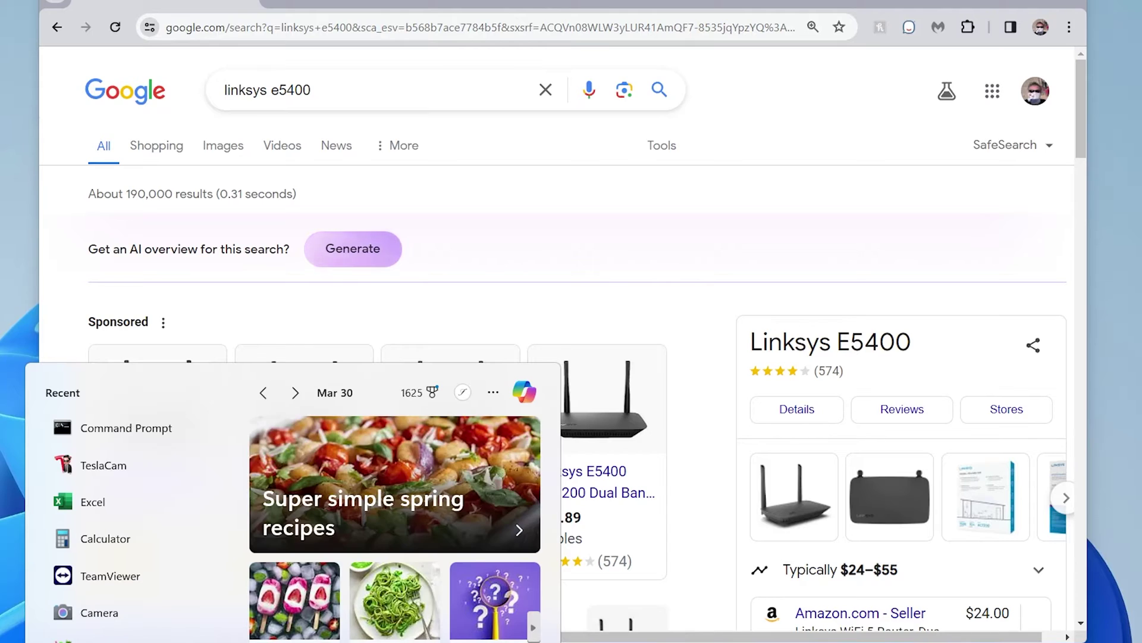
pyautogui.write('cmd')
pyautogui.press('Return')
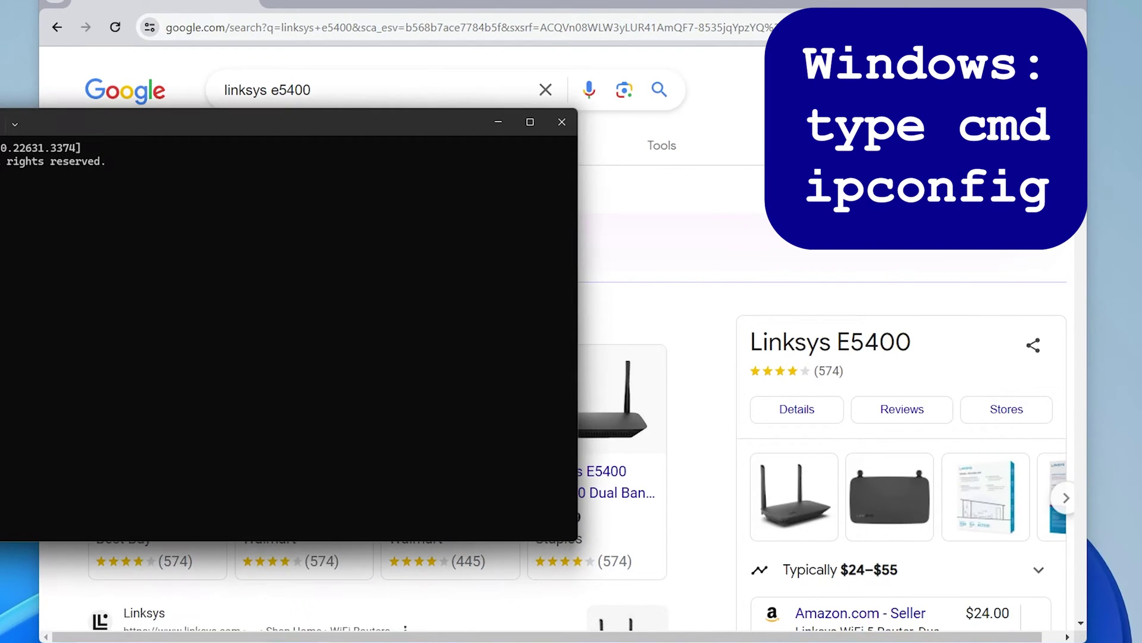
pyautogui.moveTo(153, 124); pyautogui.dragTo(432, 145)
pyautogui.write('ipconfig')
pyautogui.press('Return')
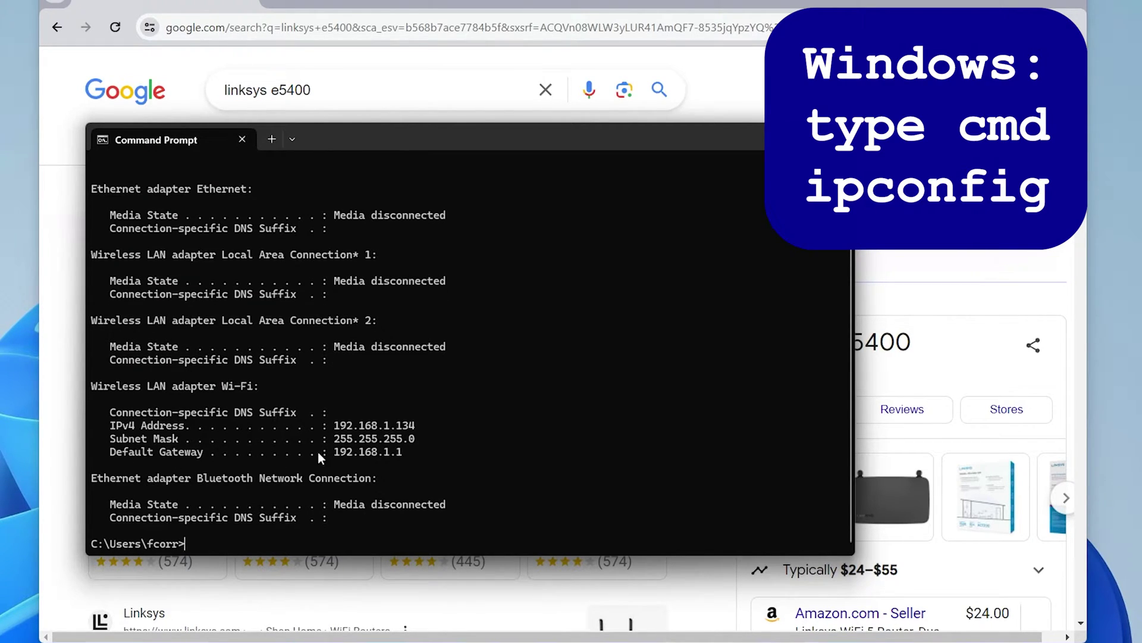
# - Copy the Wi-Fi default gateway address 192.168.1.1, then try the ifconfig command
pyautogui.moveTo(409, 455); pyautogui.dragTo(333, 455)
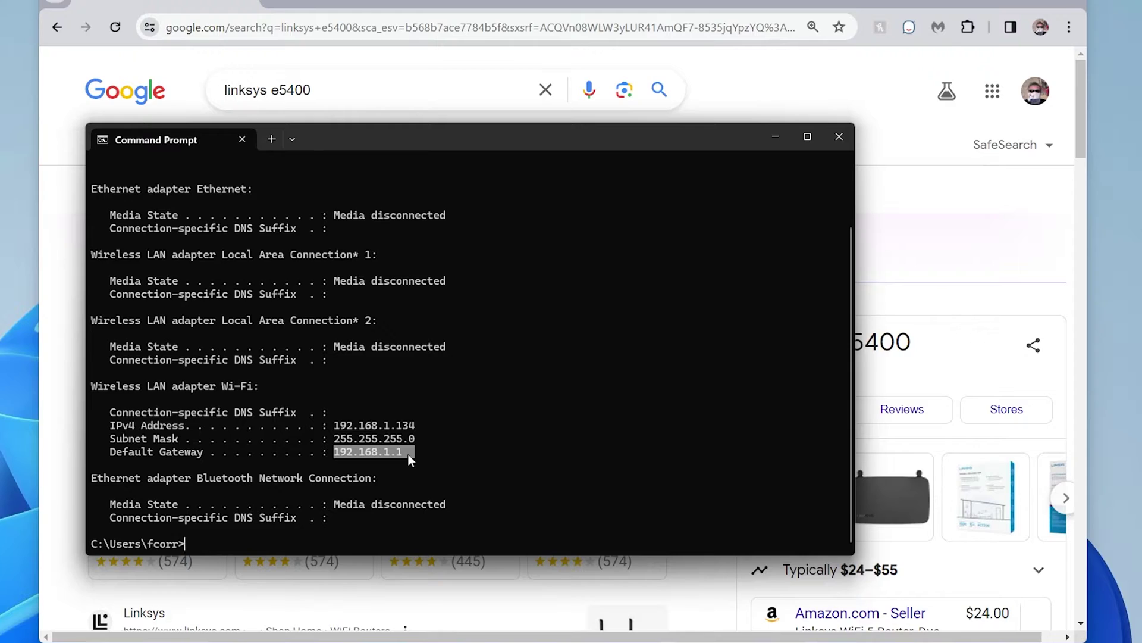
pyautogui.hotkey('ctrl', 'c')
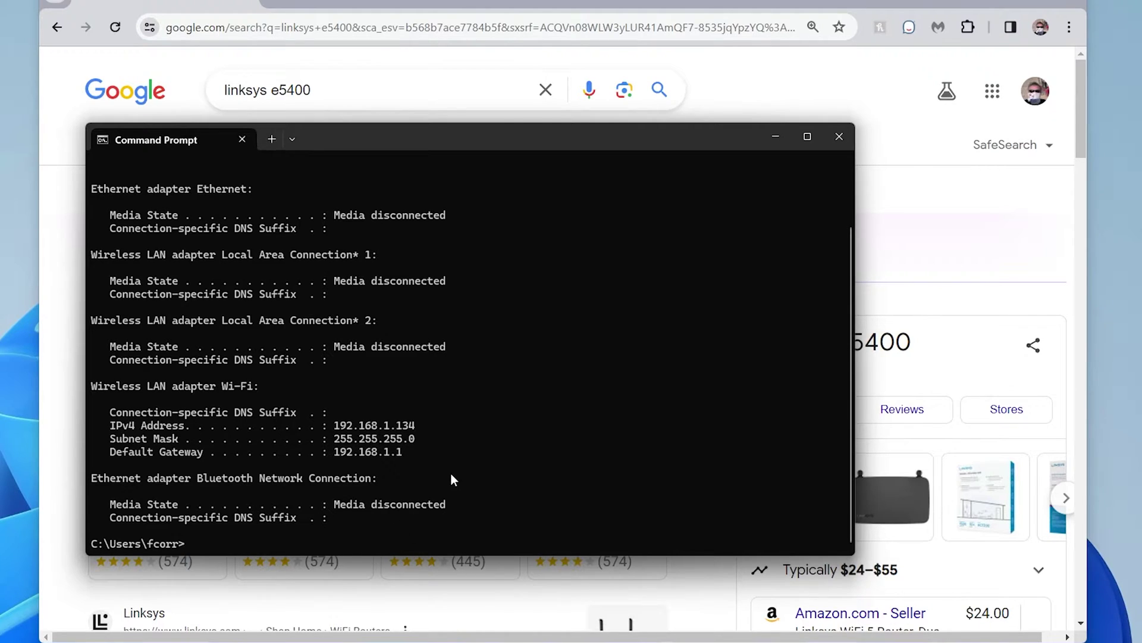
pyautogui.write('ifconfig')
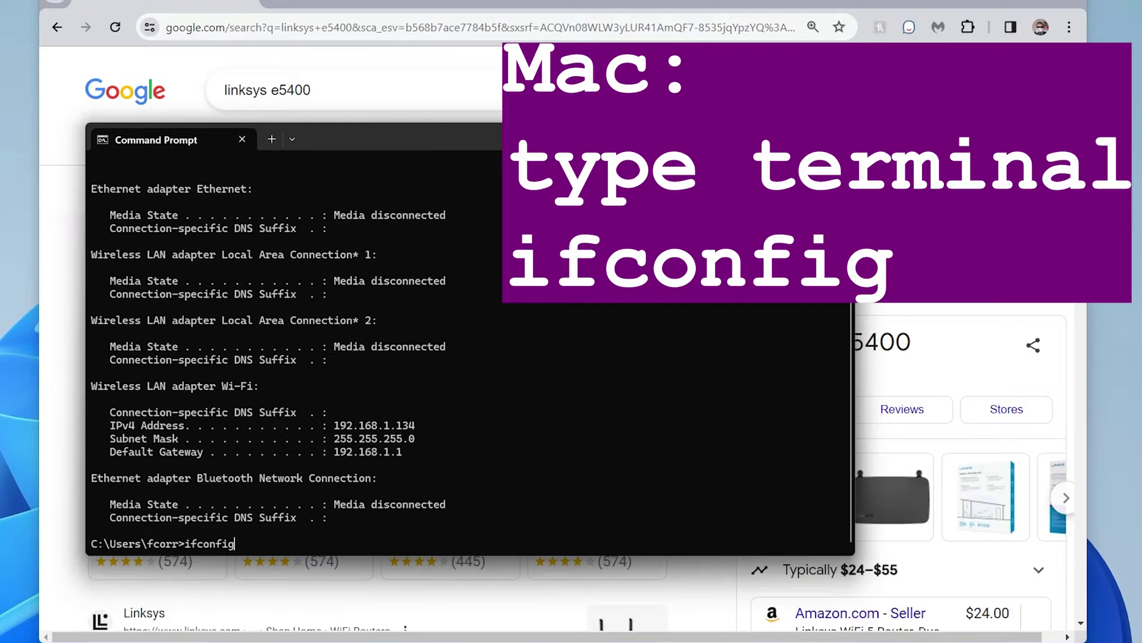
pyautogui.press('Return')
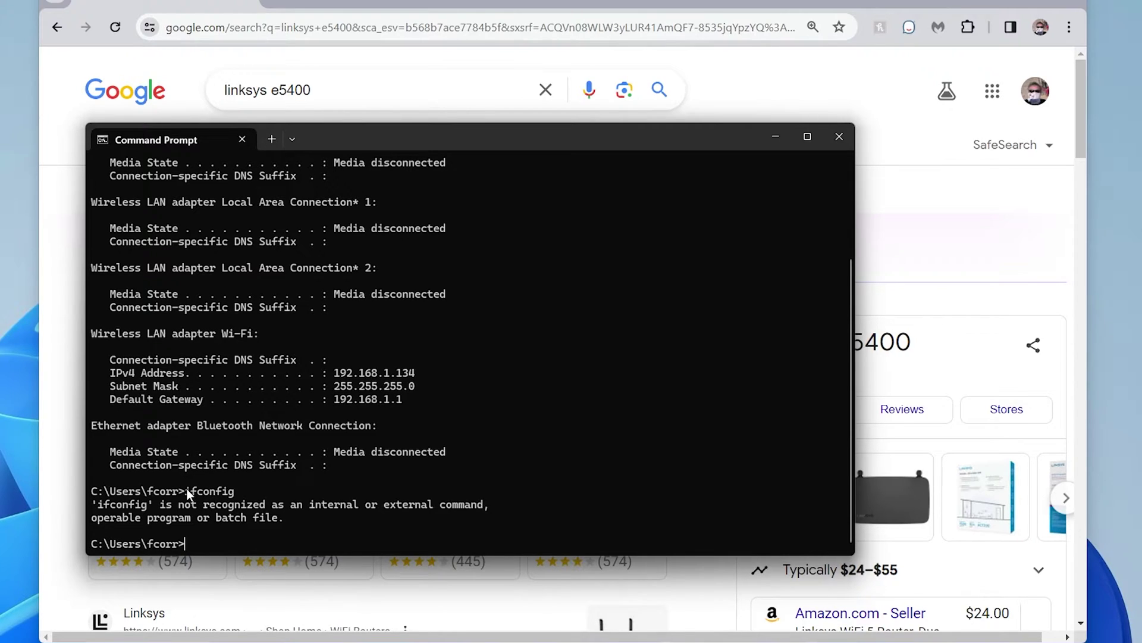
pyautogui.scroll(4, 341, 431)
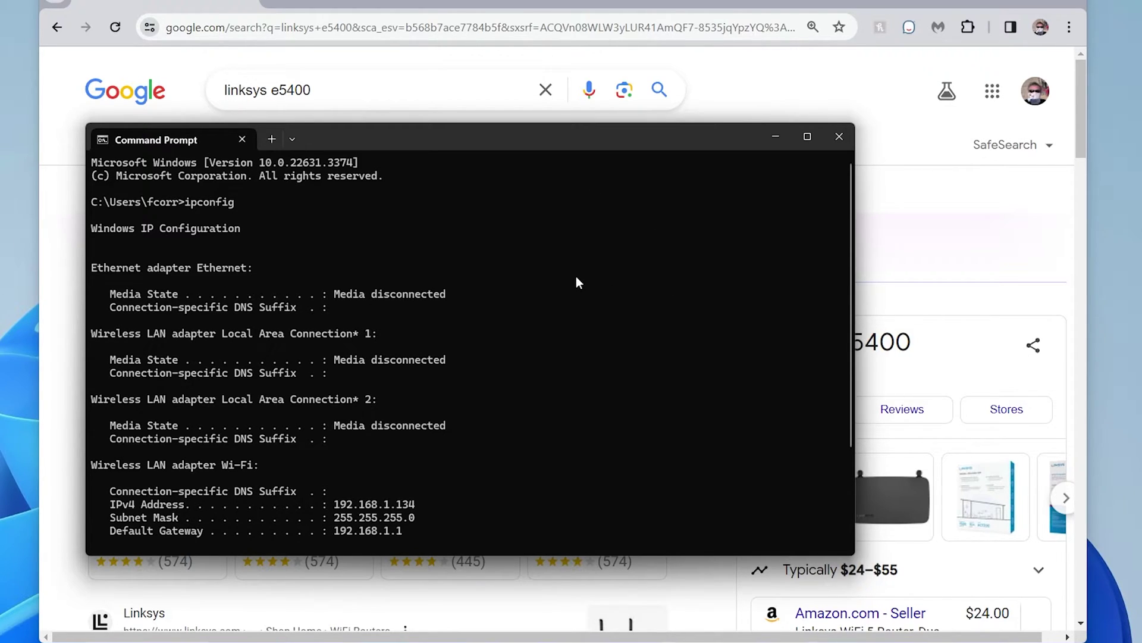
# - Close Command Prompt and go to the router admin page at 192.168.1.1 in Chrome
pyautogui.click(848, 141)
pyautogui.hotkey('ctrl', 'l')
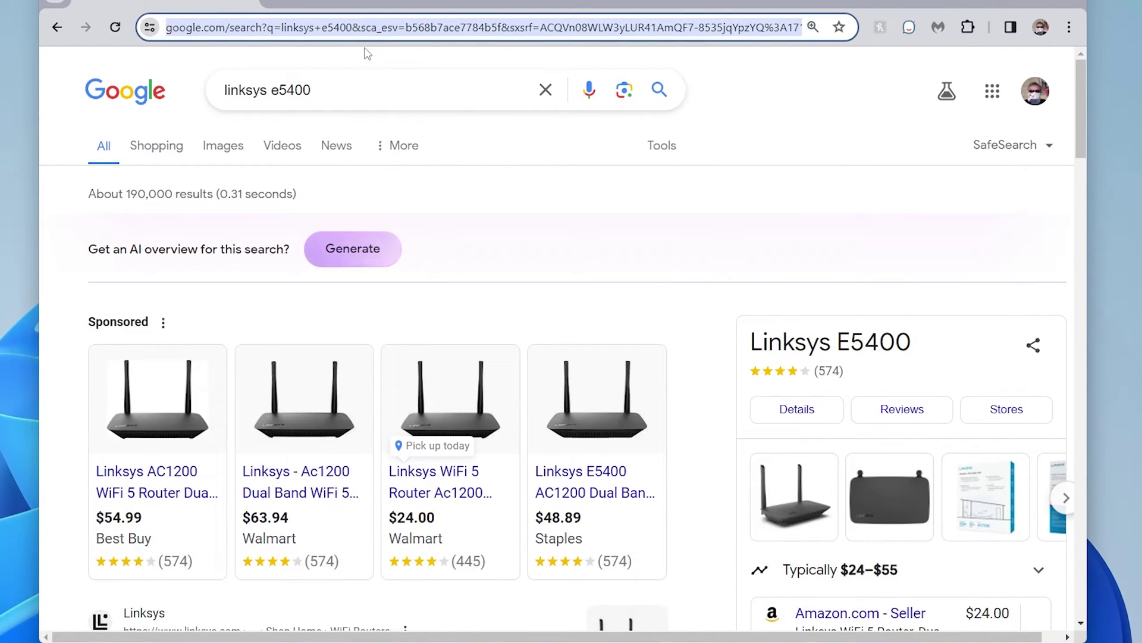
pyautogui.write('192.')
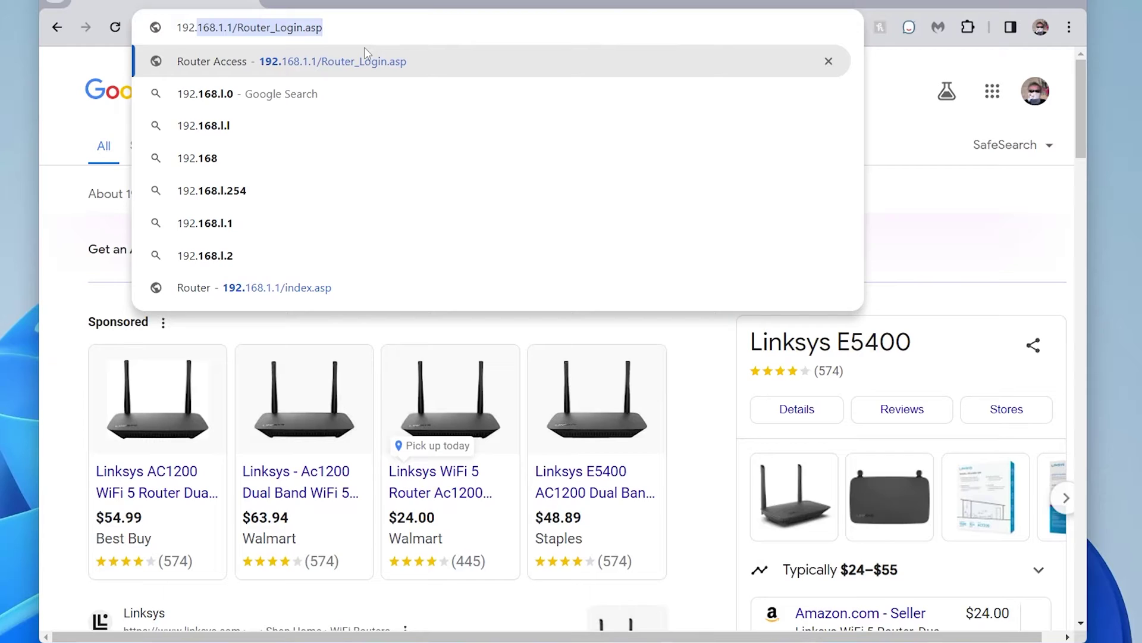
pyautogui.write('168.')
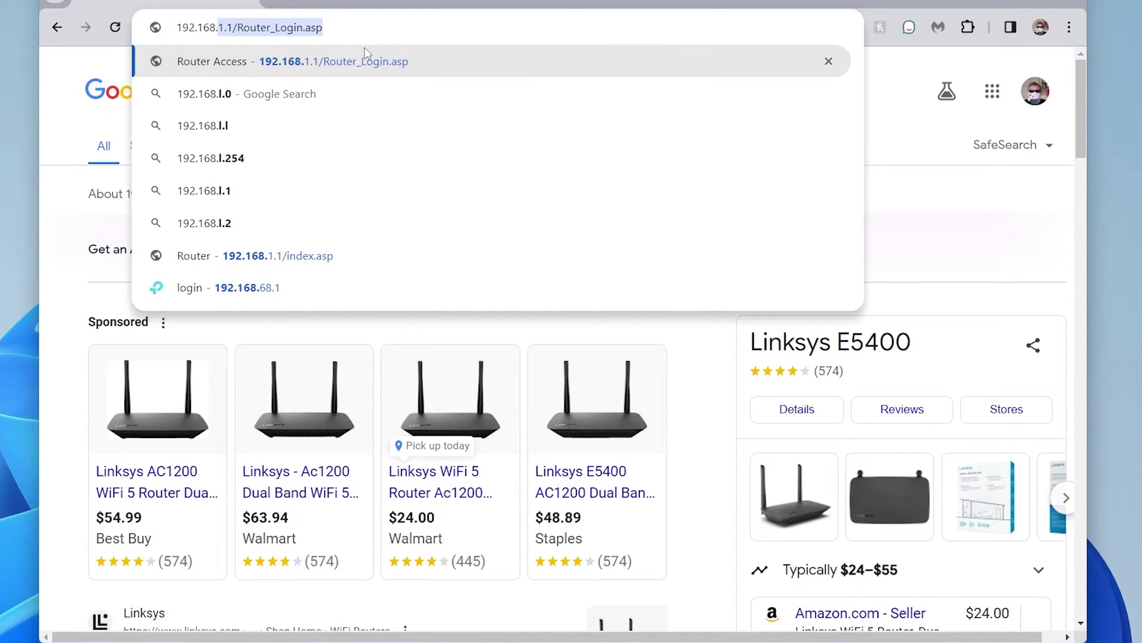
pyautogui.write('1.1')
pyautogui.press('Delete')
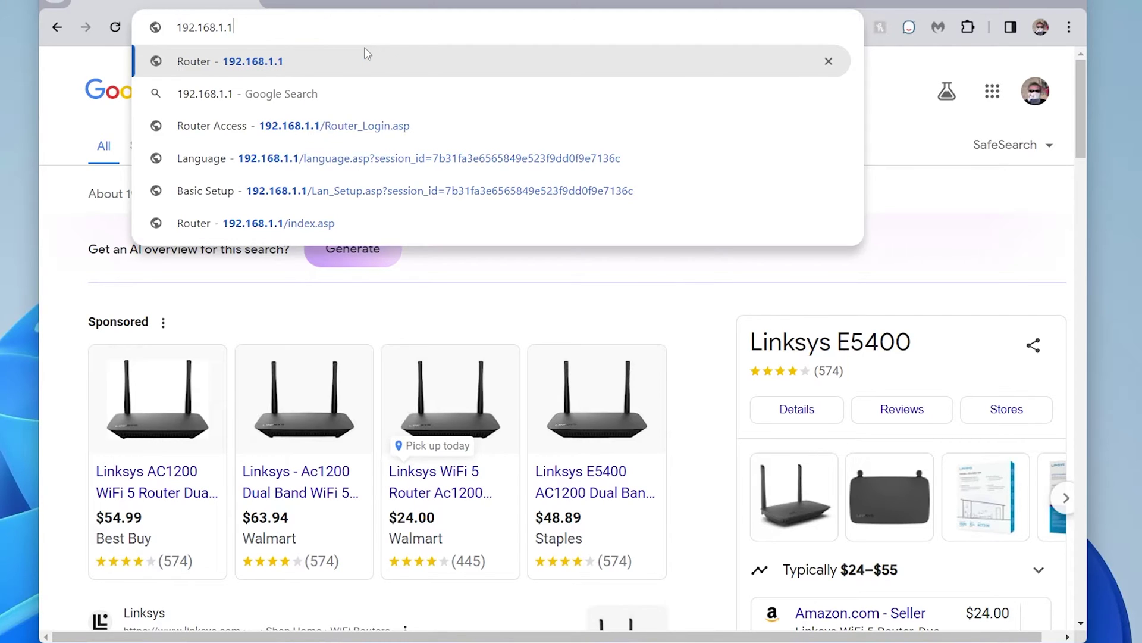
pyautogui.press('Return')
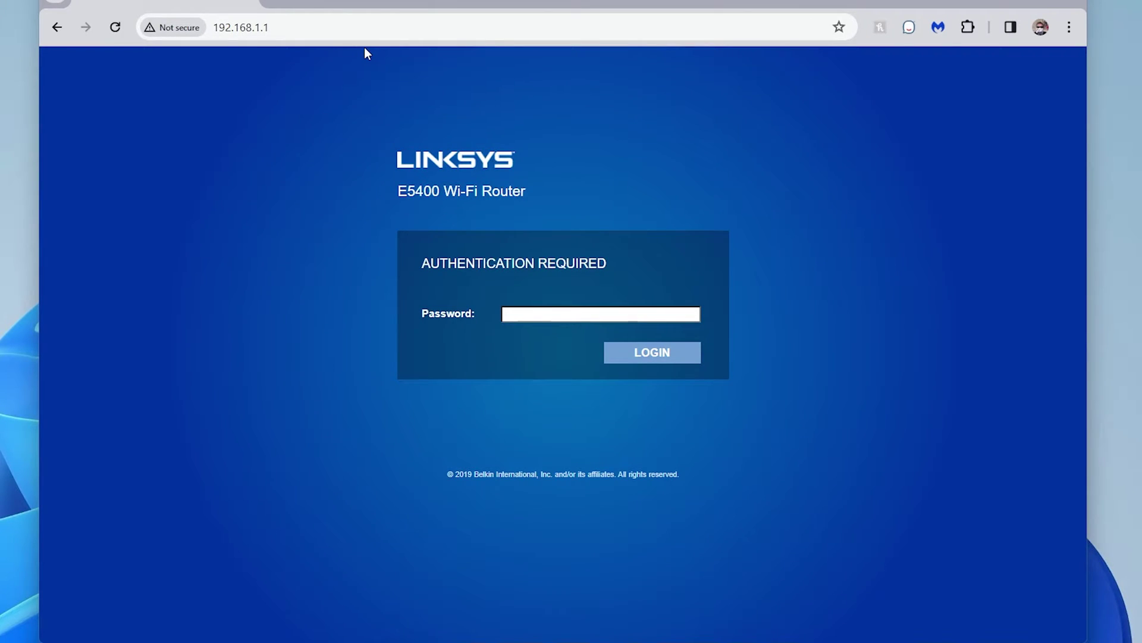
# - Log in to the router with the admin password
pyautogui.click(543, 313)
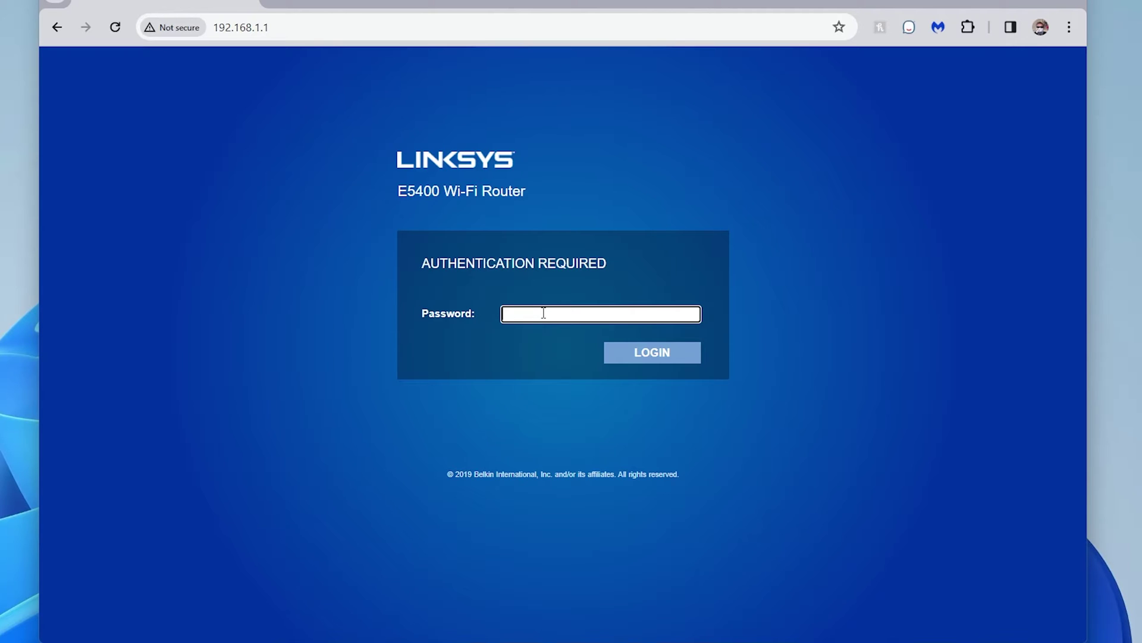
pyautogui.write('••••••••••••••••••••••••••••••••')
pyautogui.press('Return')
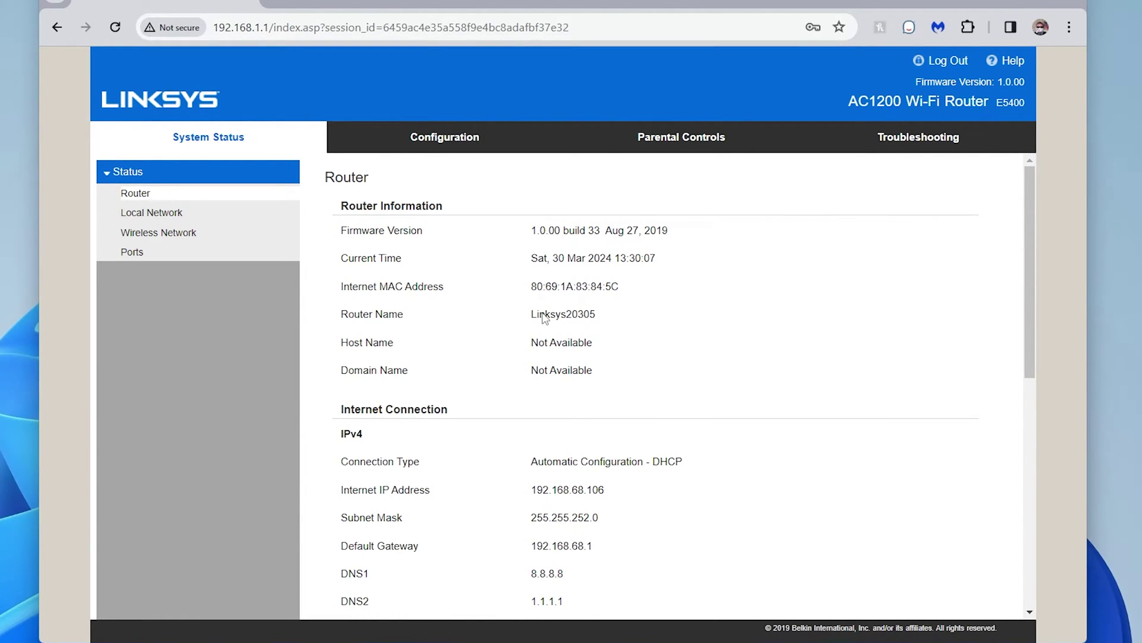
# - Go to Configuration > Administration > Firmware Upgrade, noting current firmware 1.0.00.033
pyautogui.scroll(-2, 394, 339)
pyautogui.scroll(-3, 391, 337)
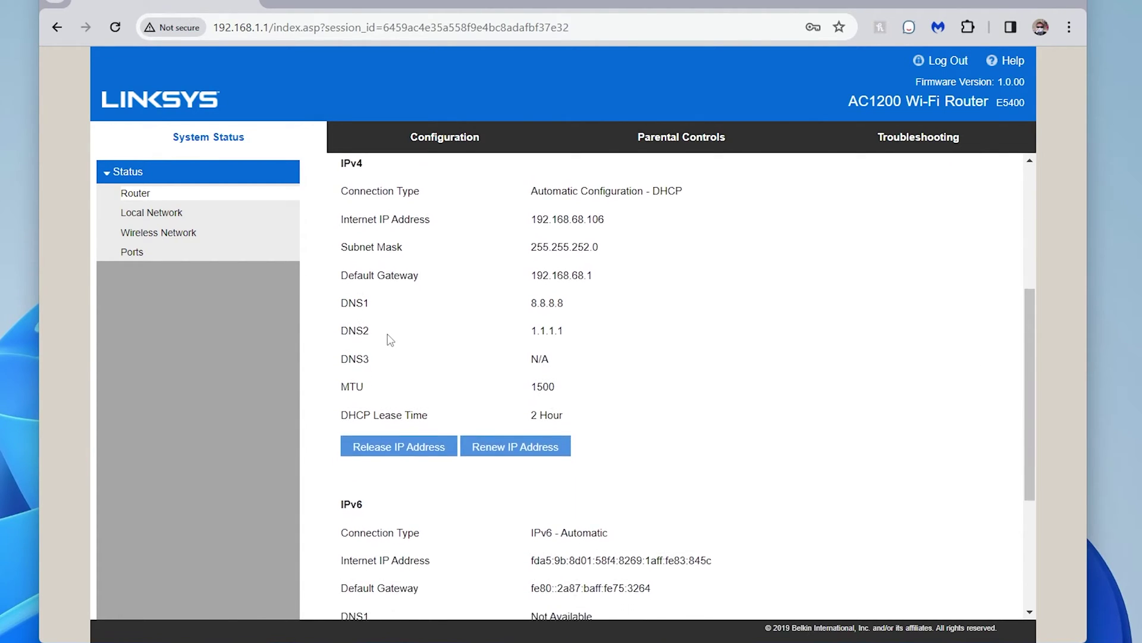
pyautogui.scroll(-1, 391, 339)
pyautogui.scroll(6, 391, 339)
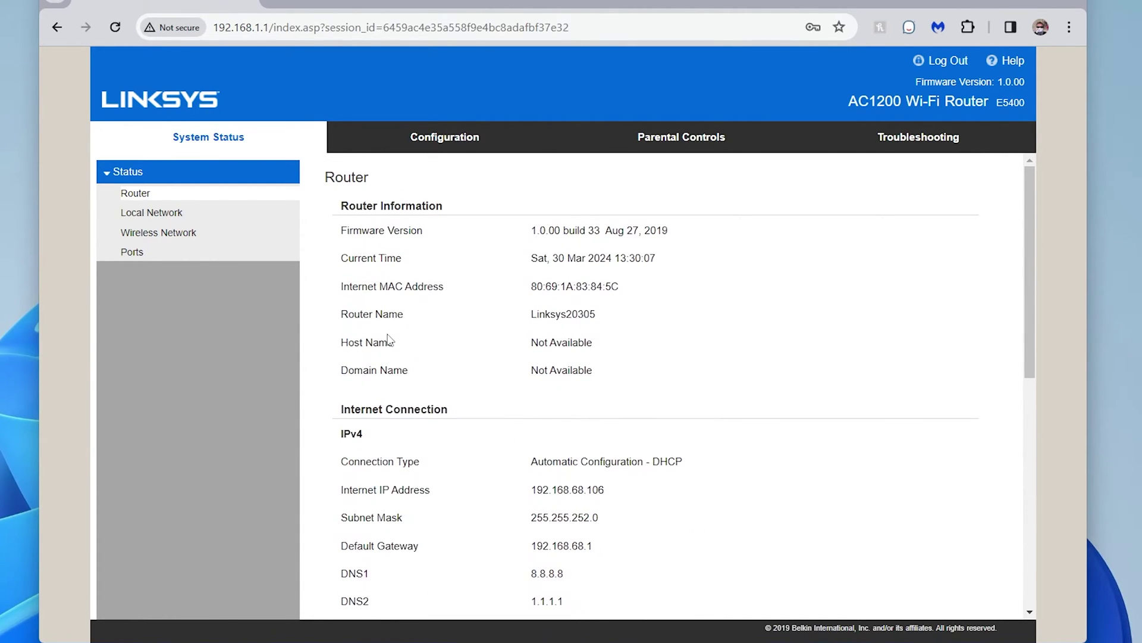
pyautogui.click(467, 139)
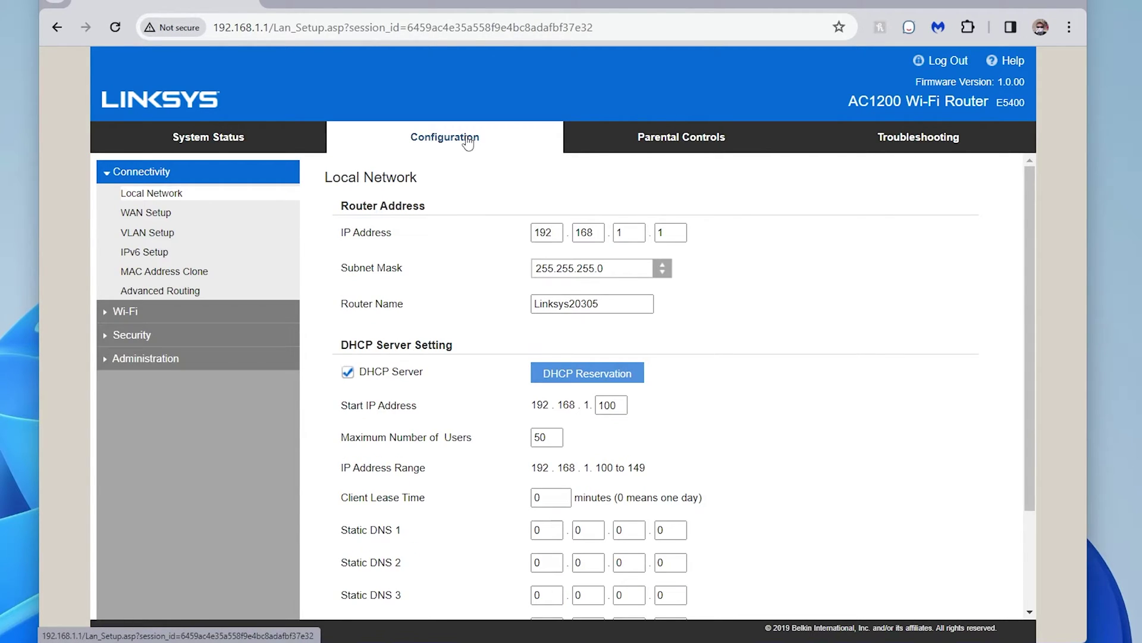
pyautogui.click(104, 359)
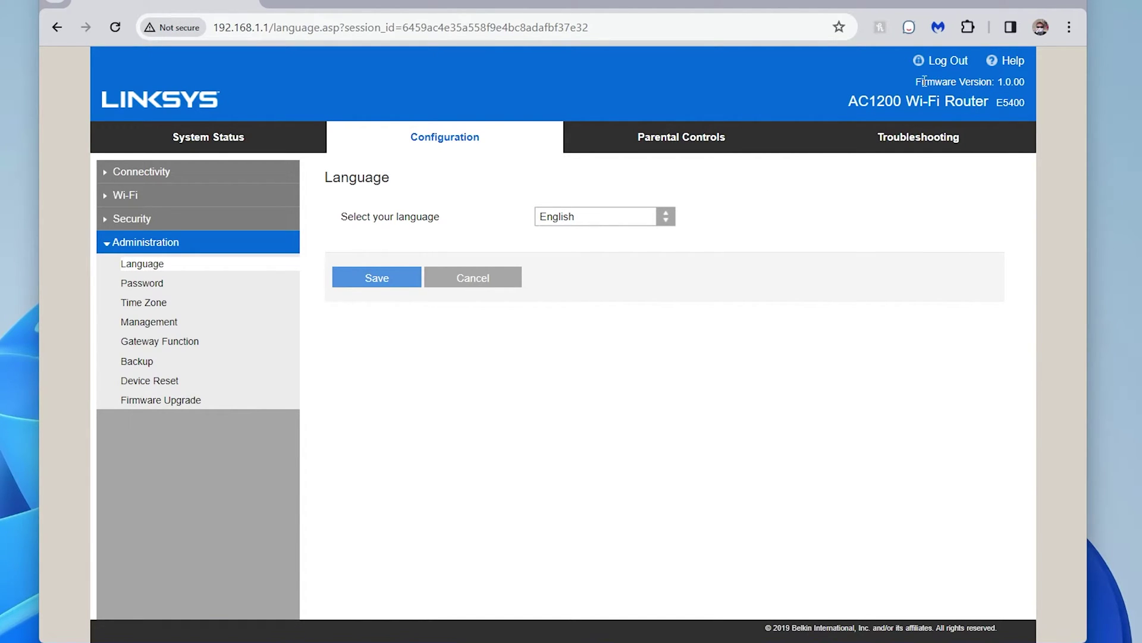
pyautogui.moveTo(915, 82); pyautogui.dragTo(1025, 82)
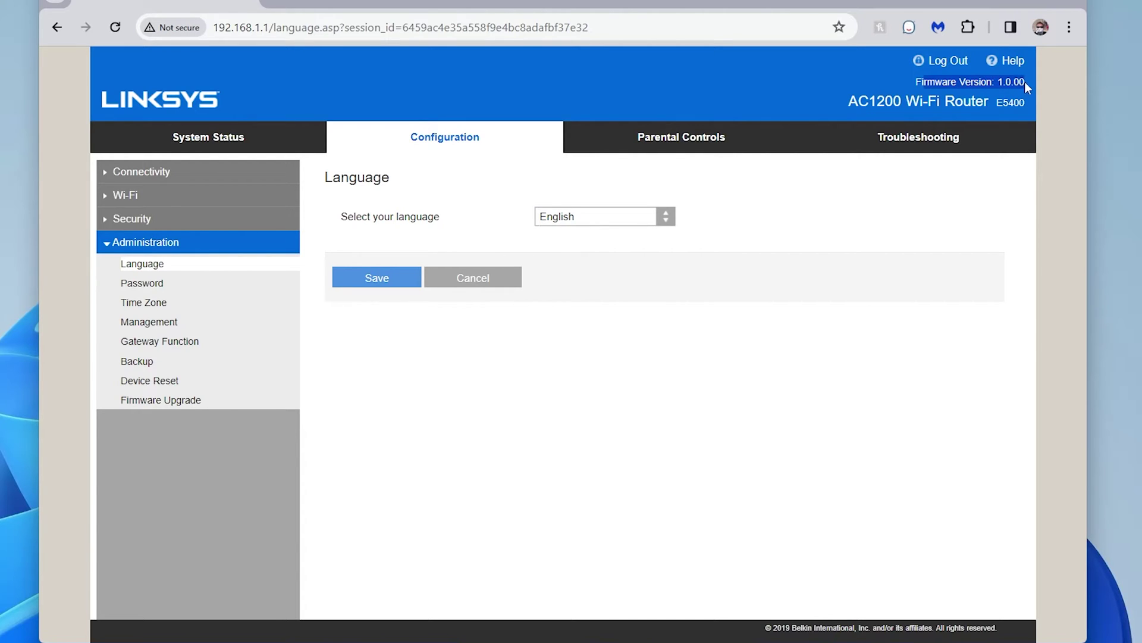
pyautogui.click(1000, 82)
pyautogui.moveTo(916, 83); pyautogui.dragTo(1023, 87)
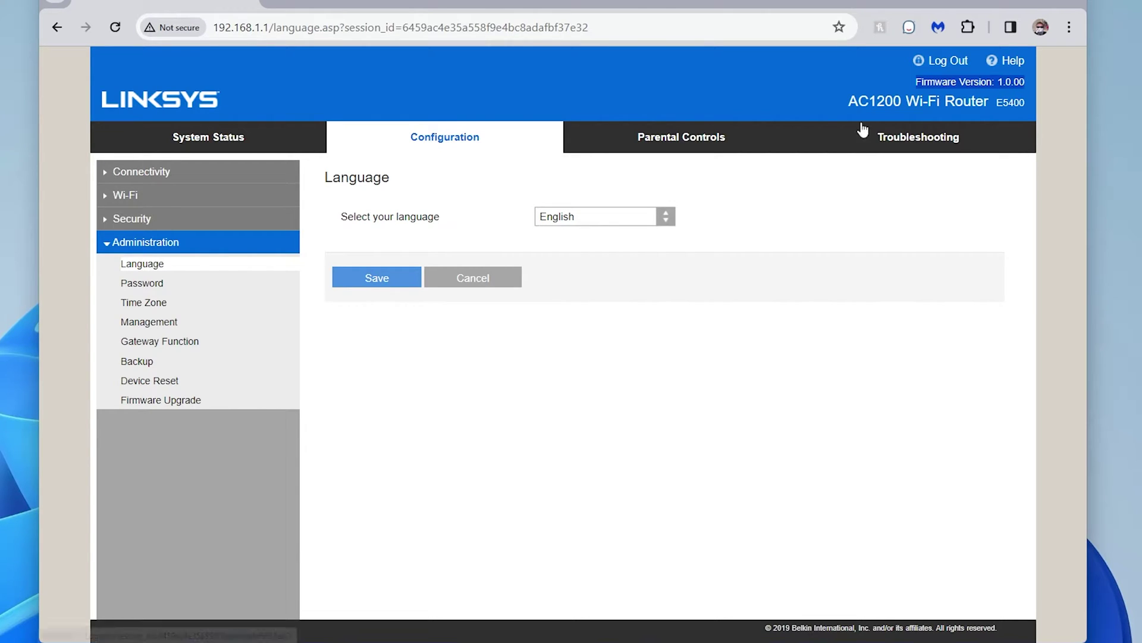
pyautogui.click(156, 405)
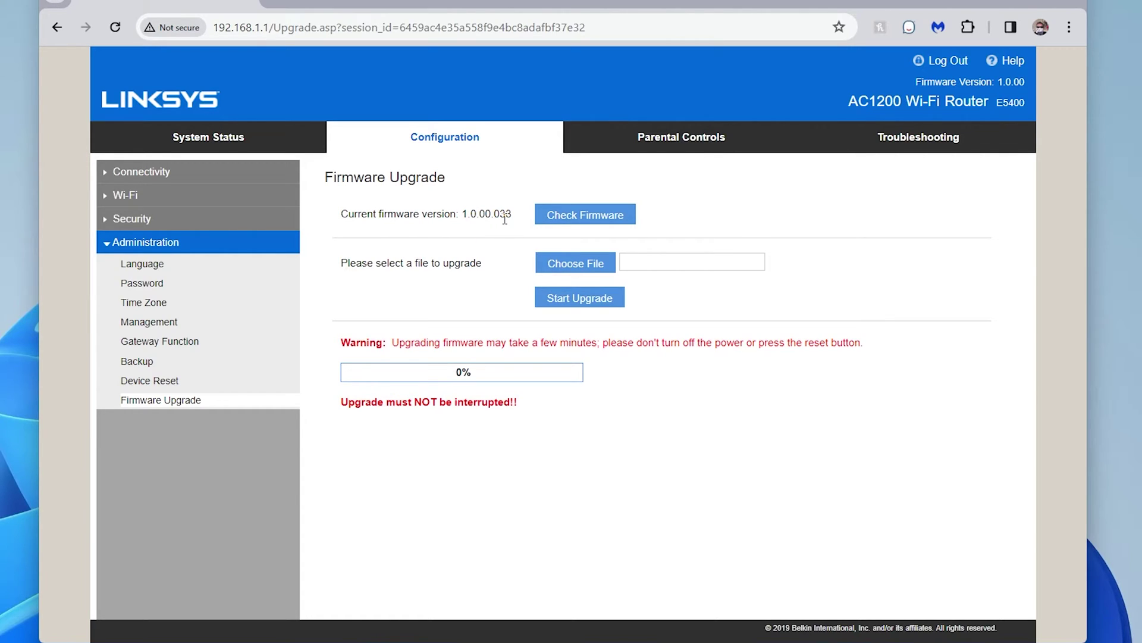
# - Check for firmware updates and find newer version 1.0.00.037 available
pyautogui.click(601, 219)
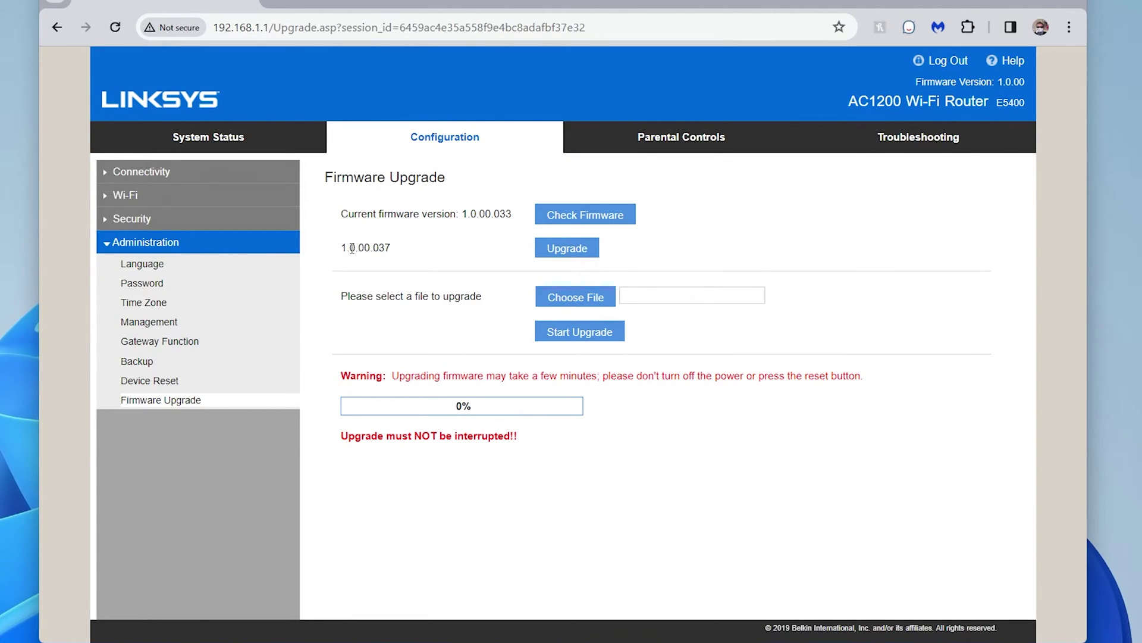
pyautogui.moveTo(347, 247); pyautogui.dragTo(402, 253)
# - Start the upgrade to firmware 1.0.00.037 and wait for it to finish
pyautogui.click(583, 250)
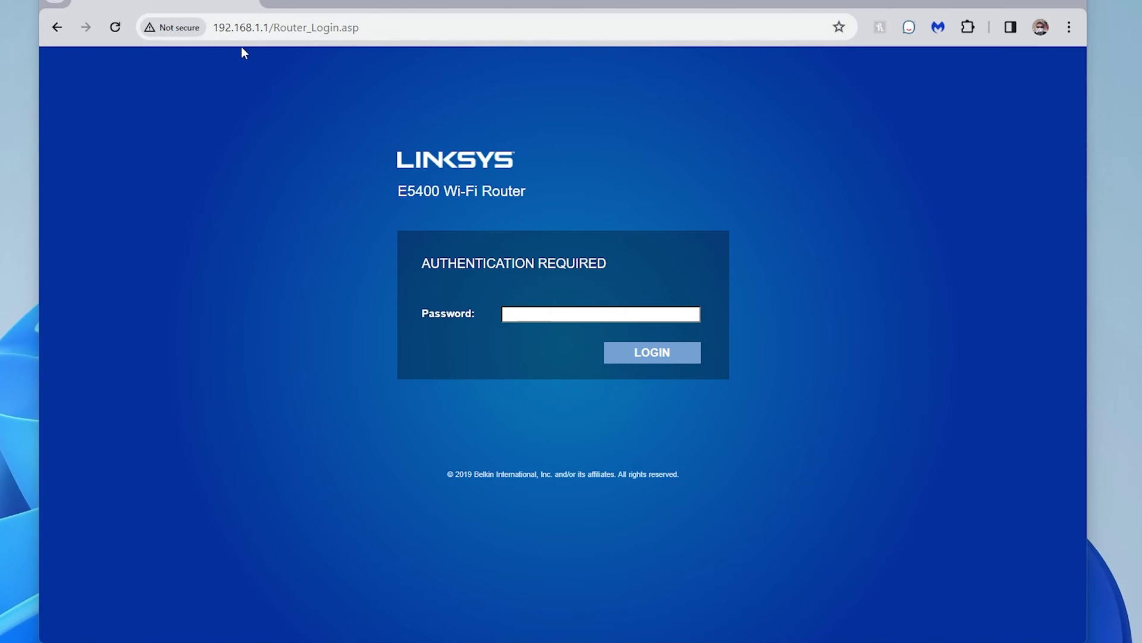
# - Log back in to the router with the admin password after the reboot
pyautogui.click(575, 314)
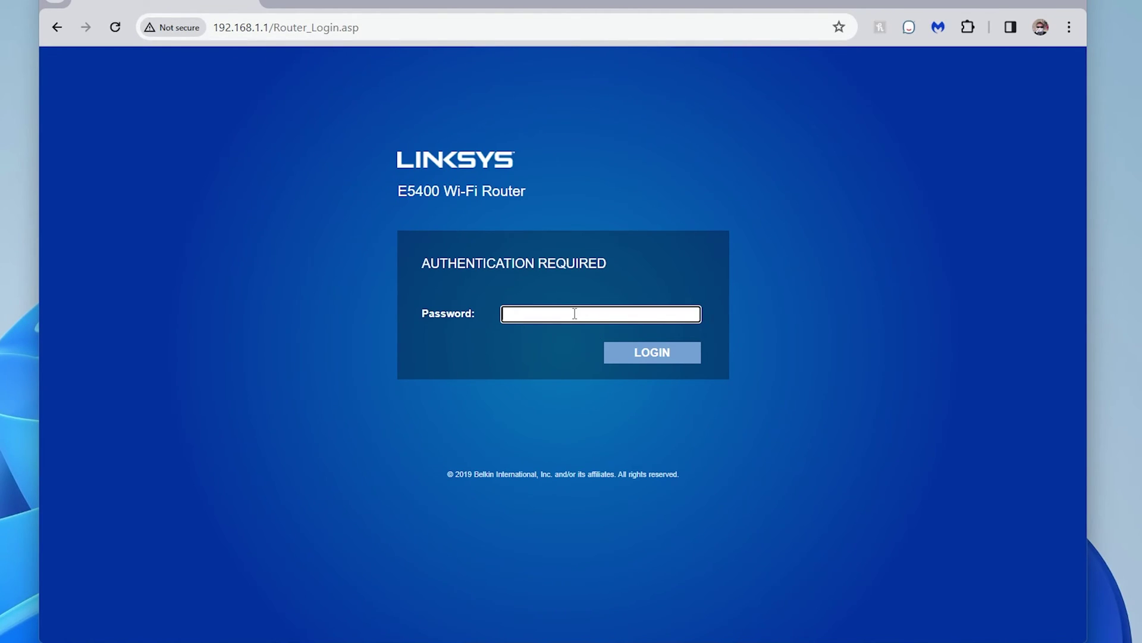
pyautogui.write('•••••••••••••••••••••••••••••••••')
pyautogui.press('Return')
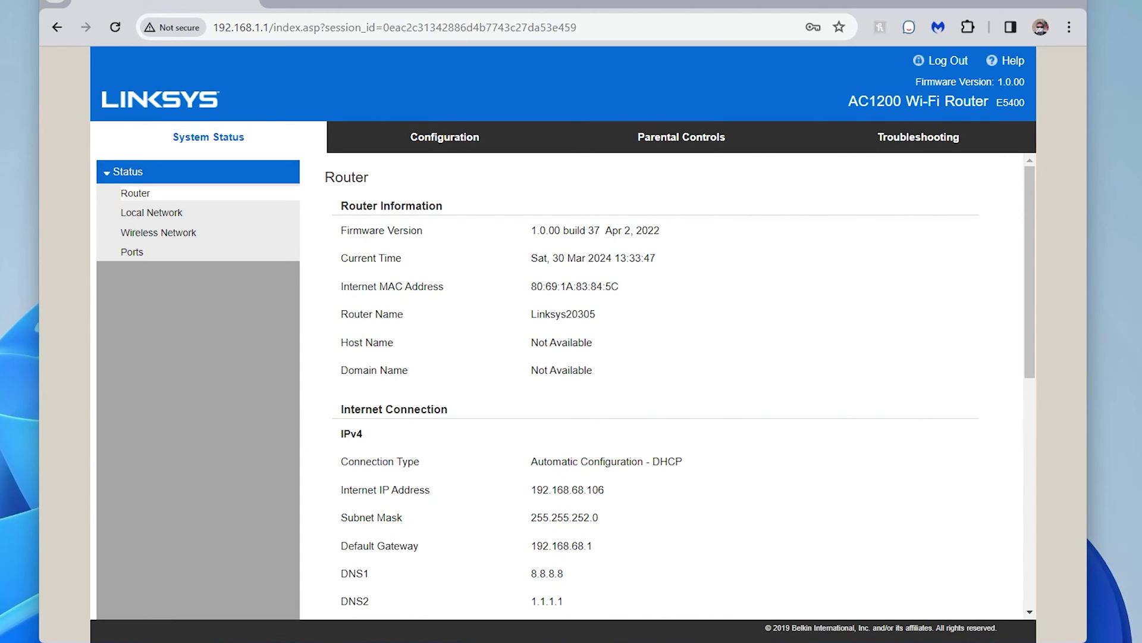
# - Return to Configuration > Administration > Firmware Upgrade, now showing version 1.0.00.037
pyautogui.click(476, 137)
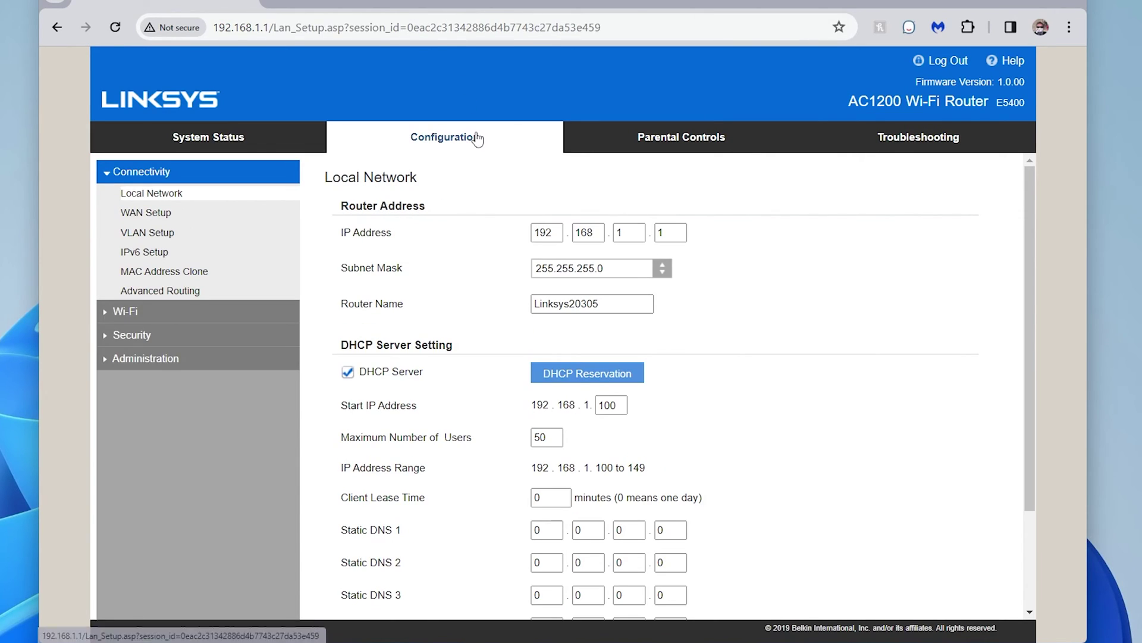
pyautogui.click(130, 360)
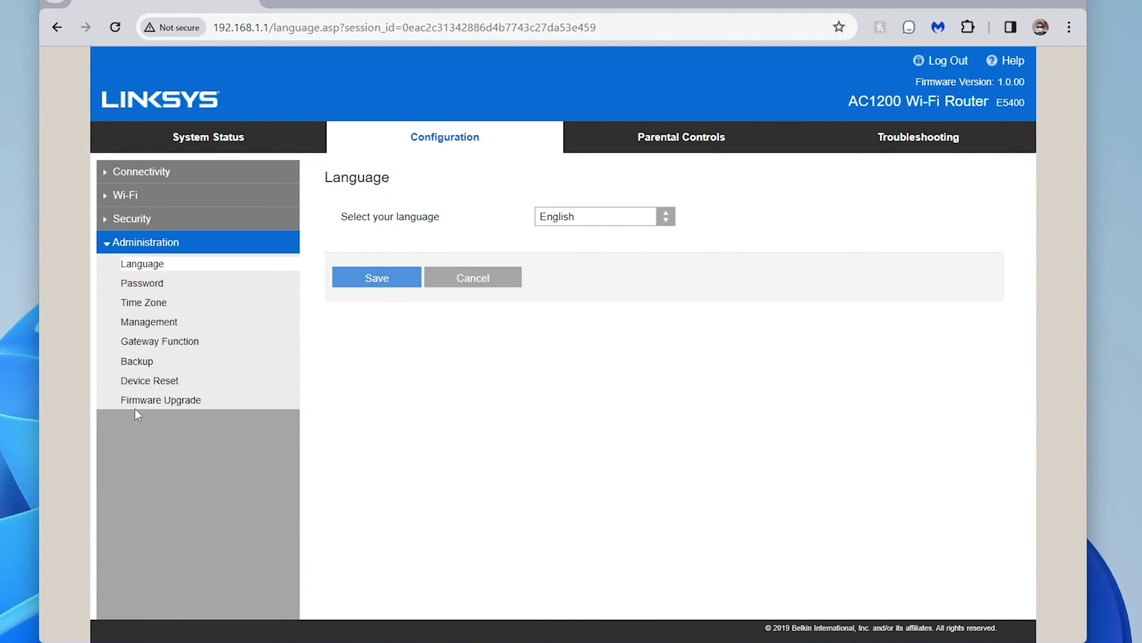
pyautogui.click(136, 404)
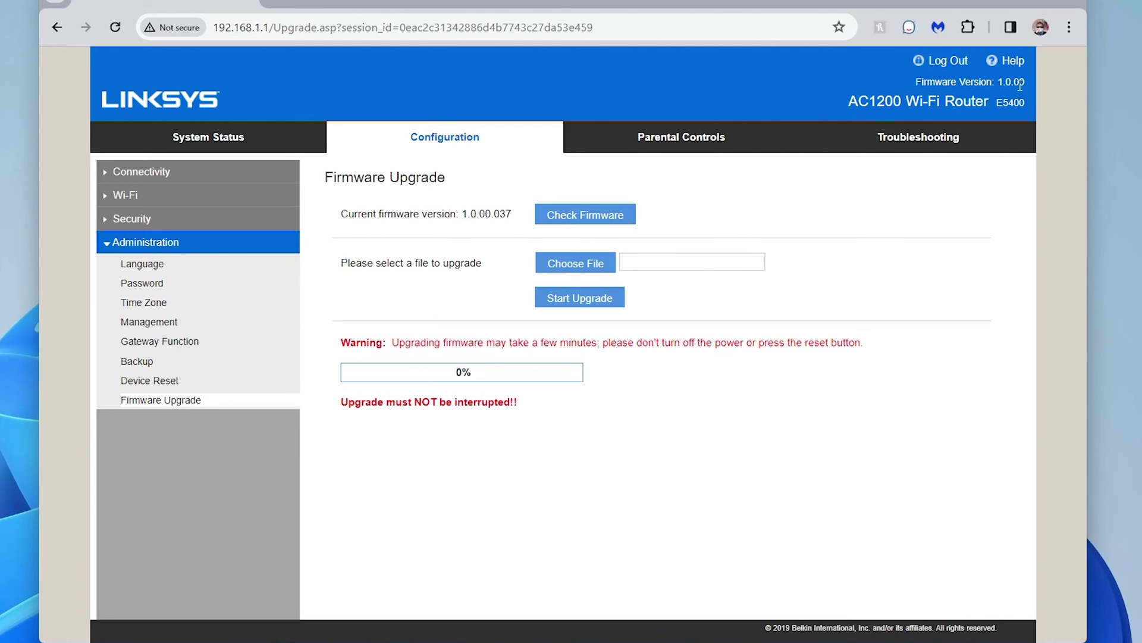
# - Run a fresh firmware check and confirm 1.0.00.037 is reported as 'Up to date'
pyautogui.moveTo(1025, 86); pyautogui.dragTo(998, 83)
pyautogui.moveTo(494, 213); pyautogui.dragTo(512, 213)
pyautogui.click(582, 222)
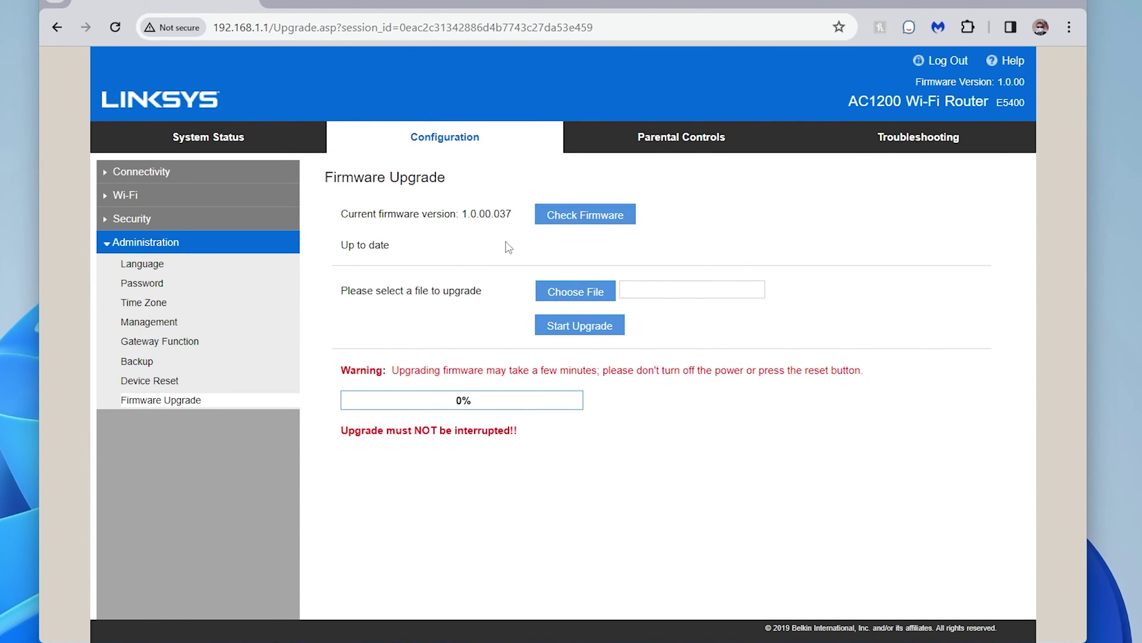
pyautogui.moveTo(343, 244); pyautogui.dragTo(393, 250)
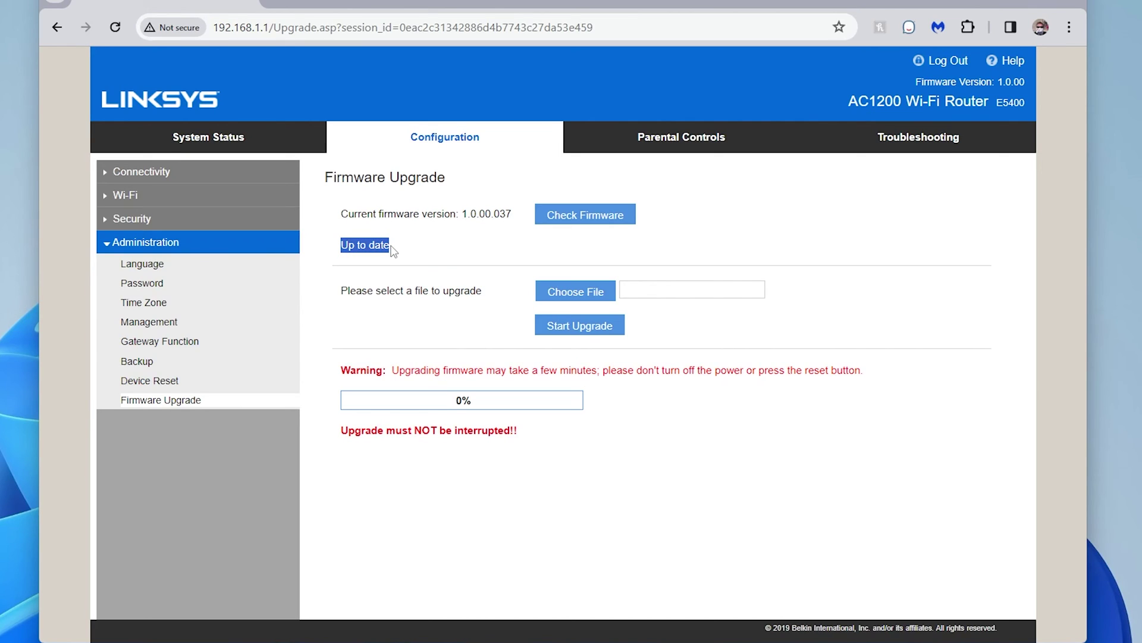